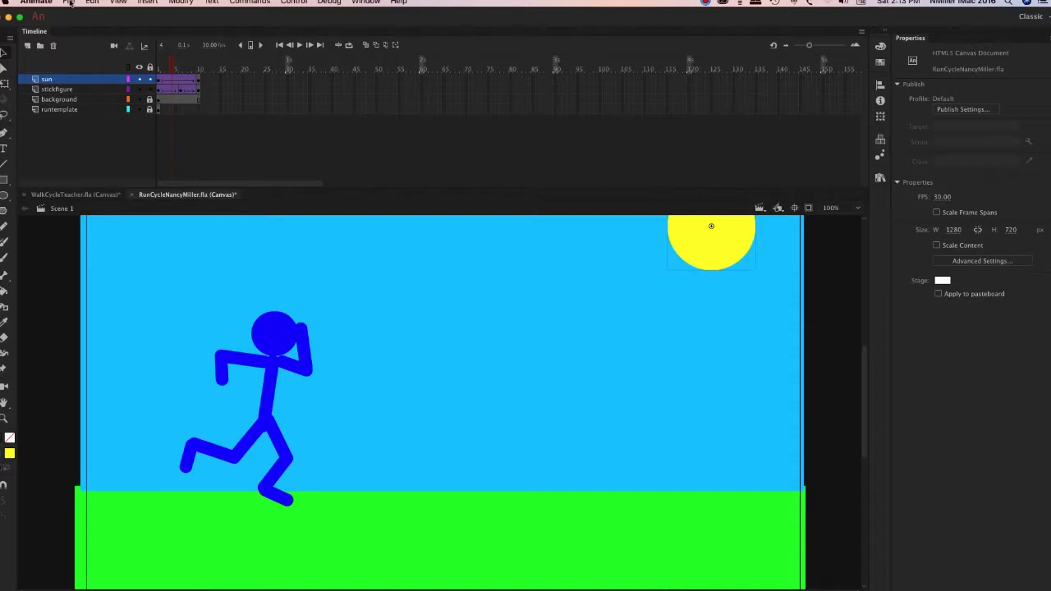
- Open Animate's File menu to reach the export commands for the run cycle
click(69, 1)
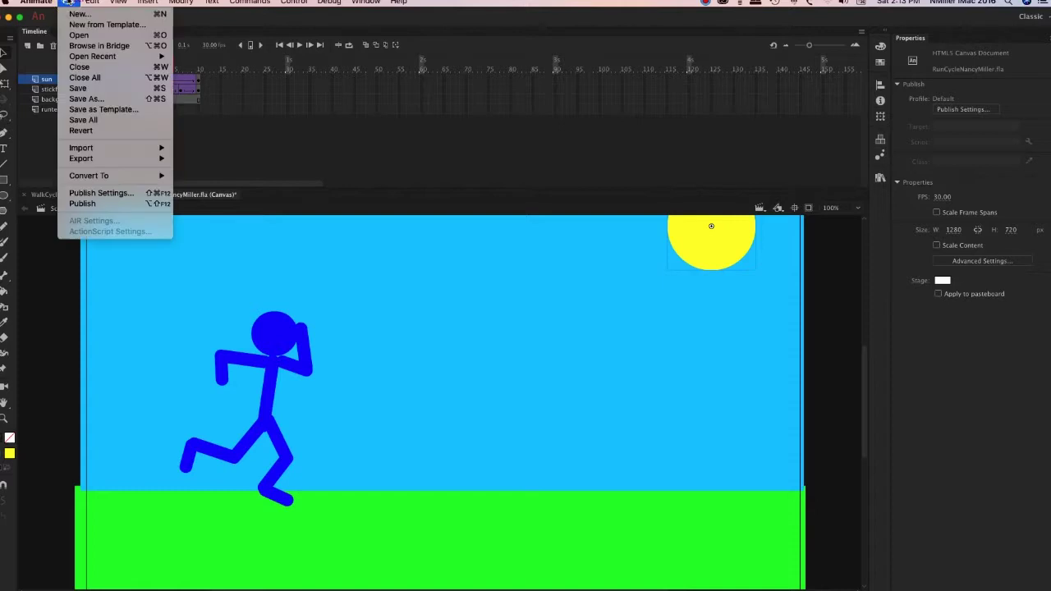
mouse_move(80, 158)
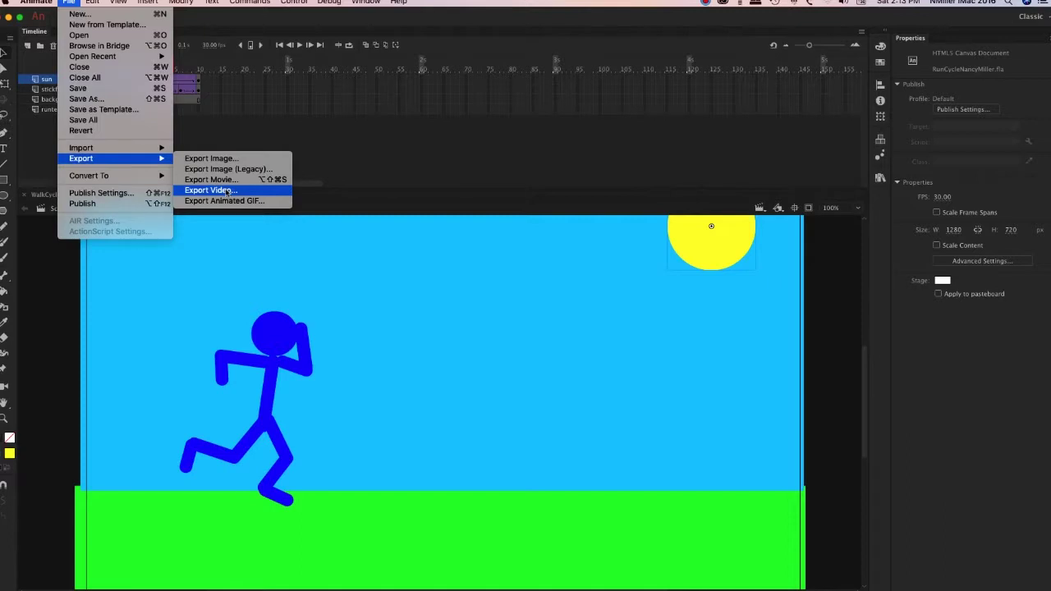
- Choose Export Video with Media Encoder conversion and append 'final' to the file name
click(227, 191)
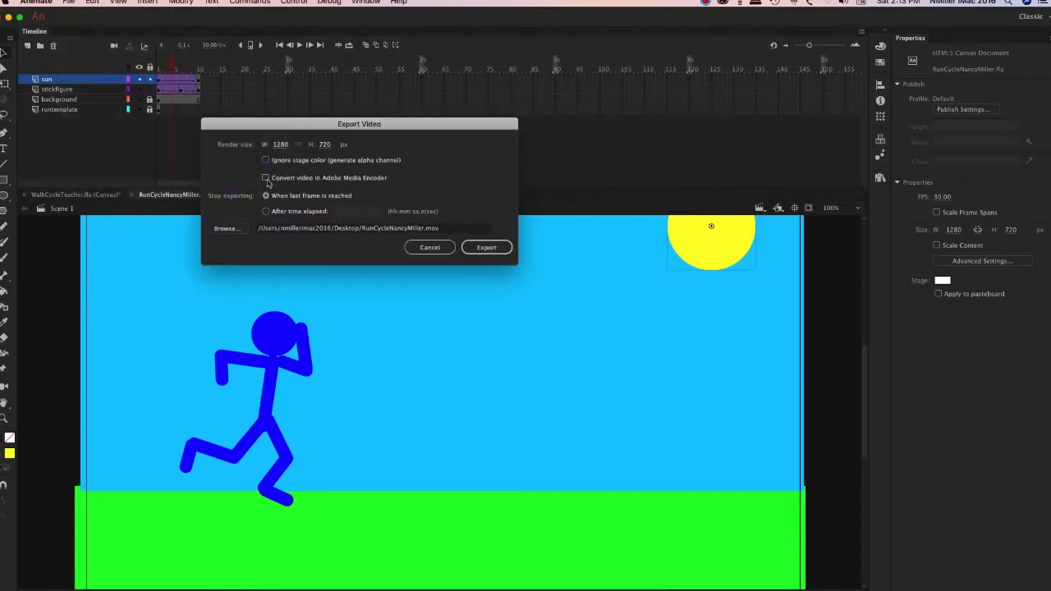
click(266, 179)
click(230, 228)
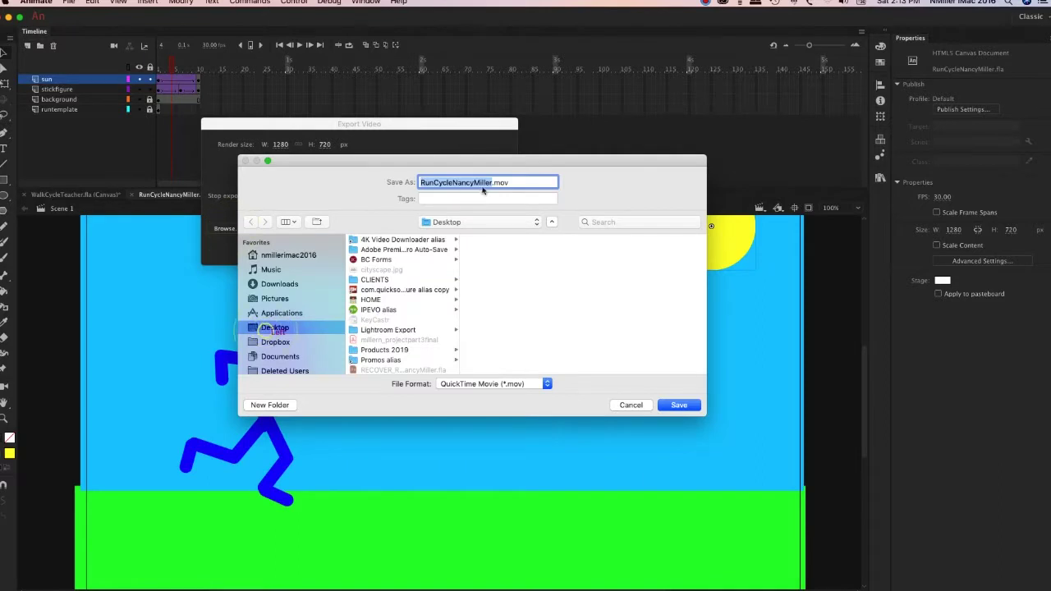
click(487, 181)
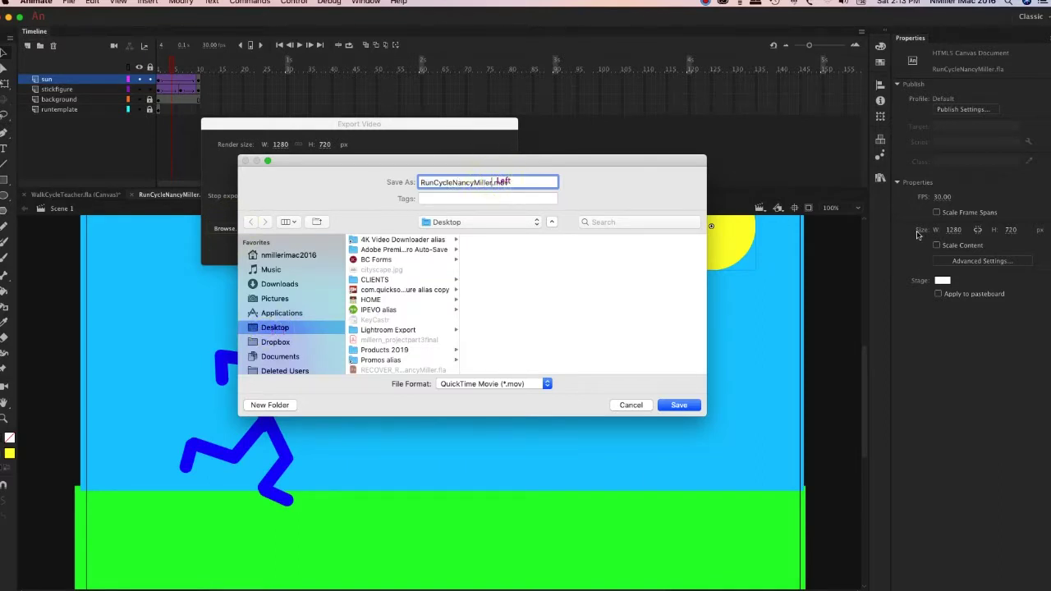
text(final)
- Keep QuickTime Movie format, save to the Desktop, and launch the video export
click(517, 384)
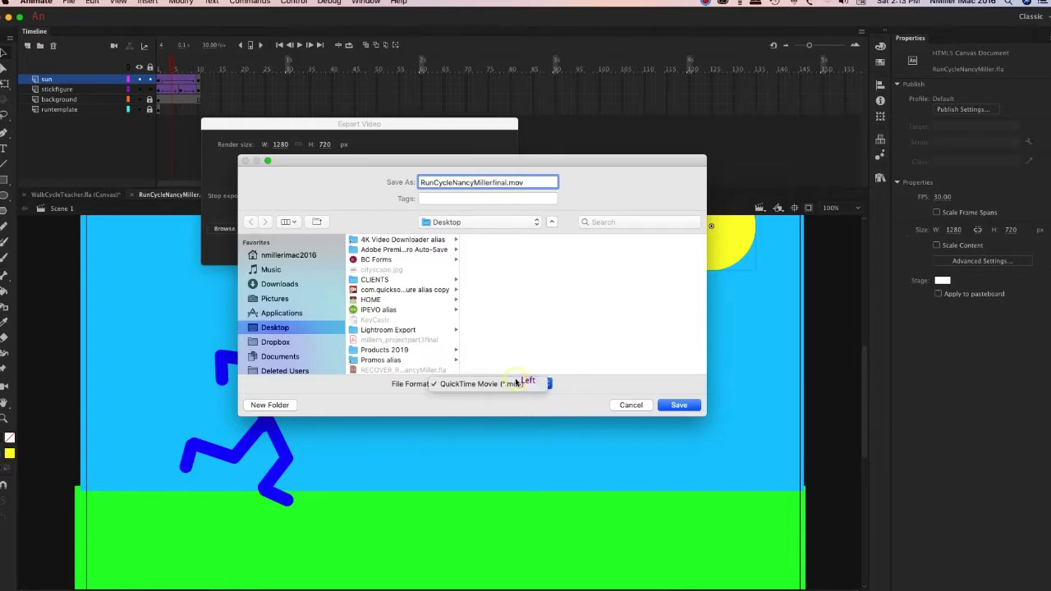
click(674, 378)
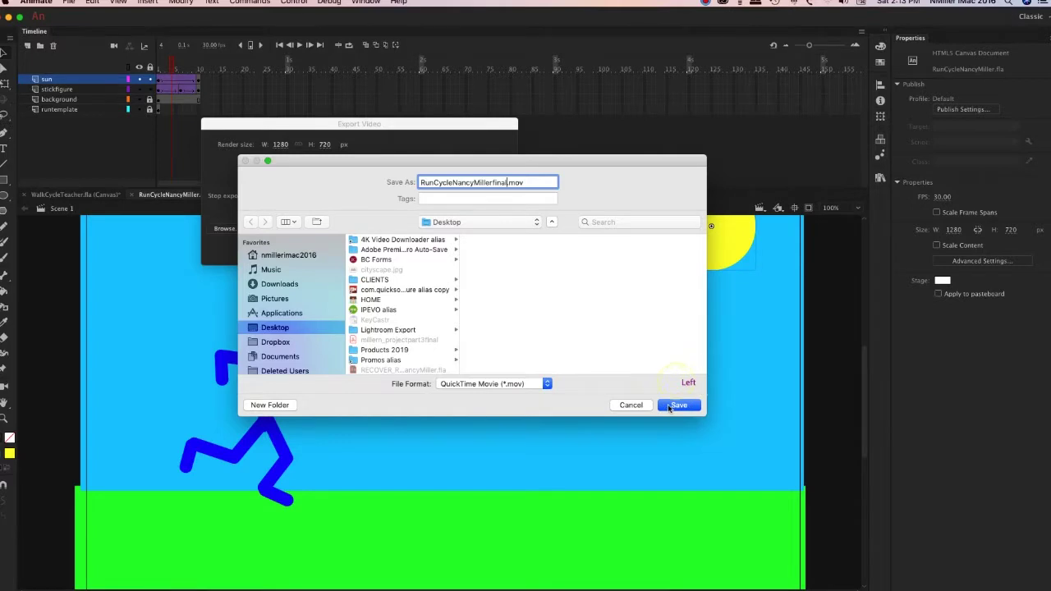
click(671, 406)
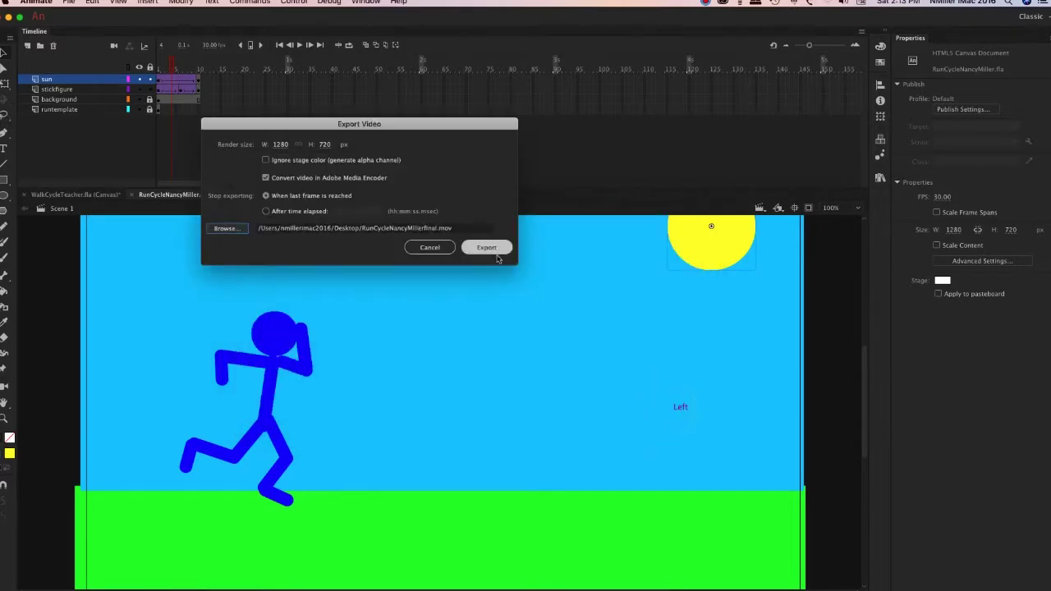
click(491, 249)
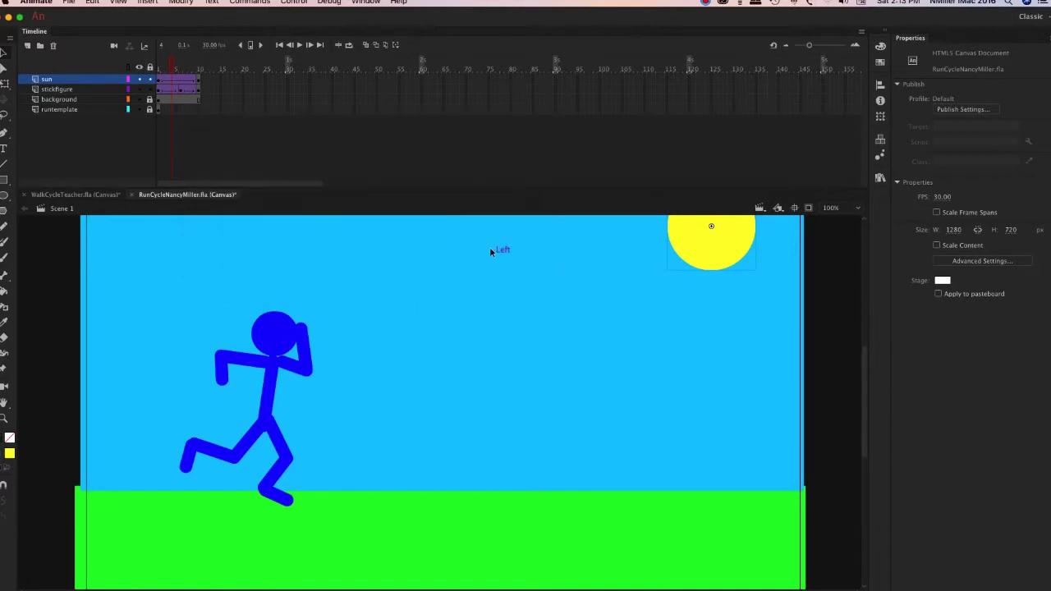
click(706, 2)
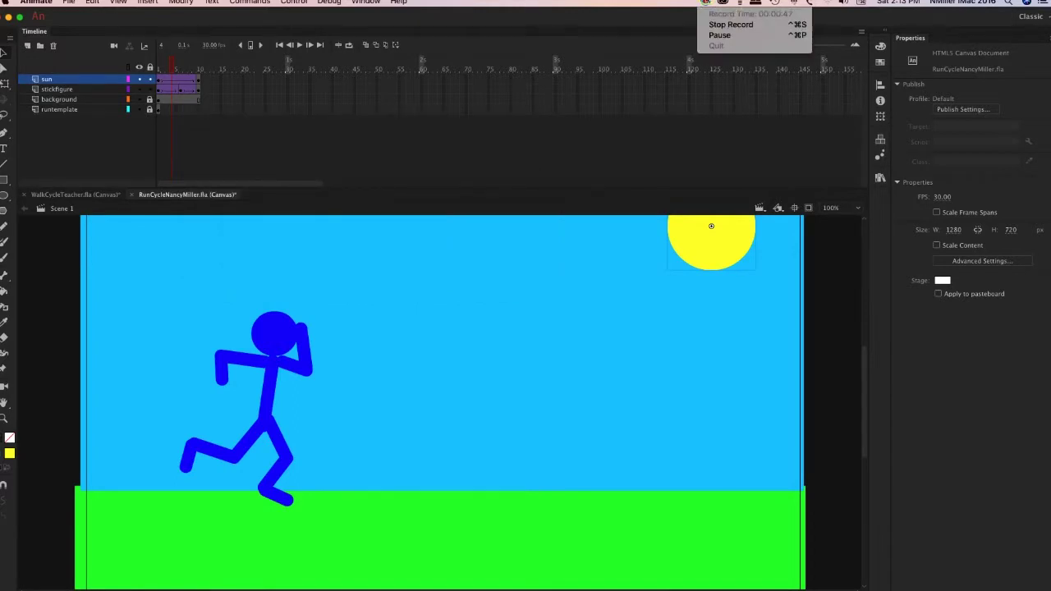
- Run the Media Encoder queue to encode the run cycle to an H.264 MP4, then move the window aside
click(714, 36)
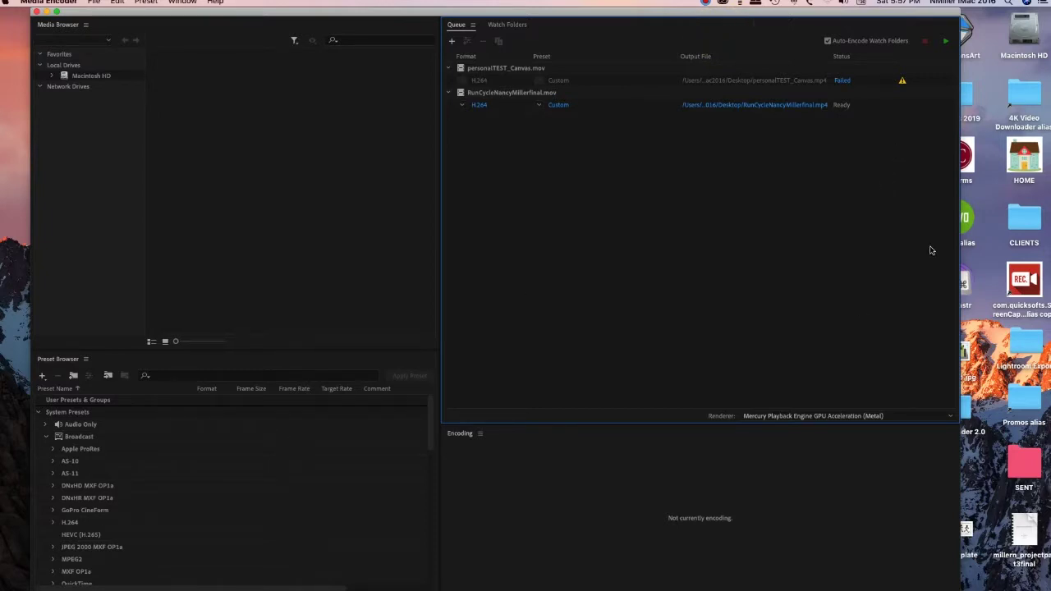
click(946, 41)
mouse_move(905, 6)
mouse_down()
mouse_move(994, 10)
mouse_move(919, 10)
mouse_up()
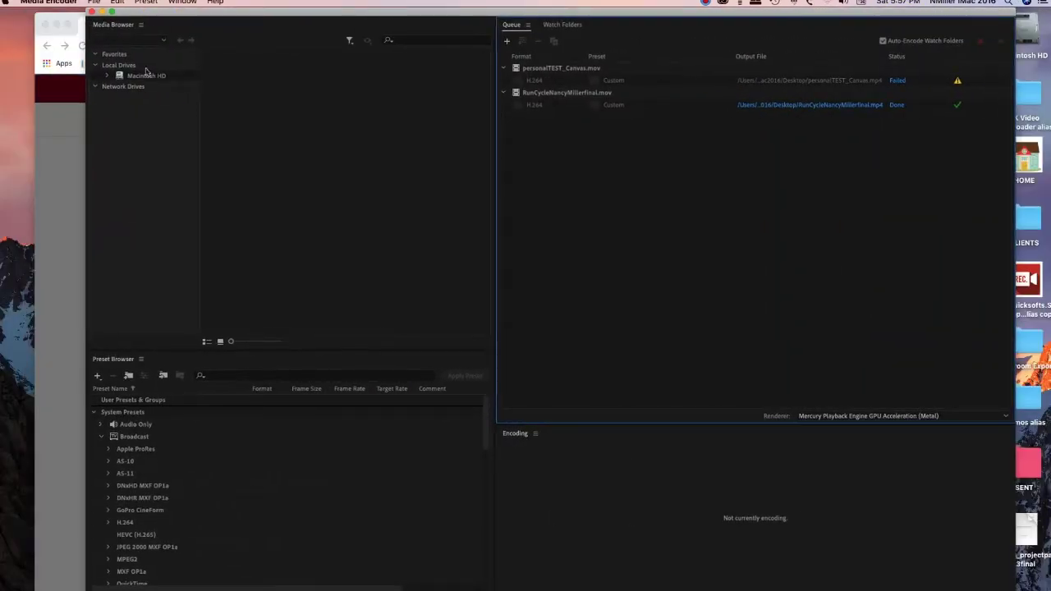
- Minimize Media Encoder and Chrome to view the exported MOV and MP4 on the desktop, then return to Animate
click(102, 13)
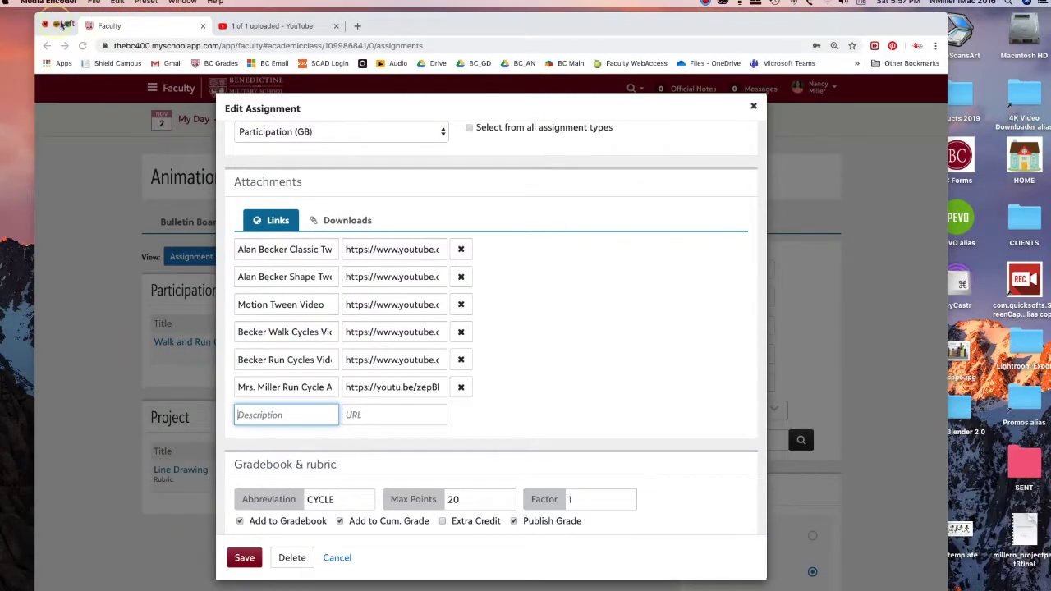
click(60, 24)
click(509, 189)
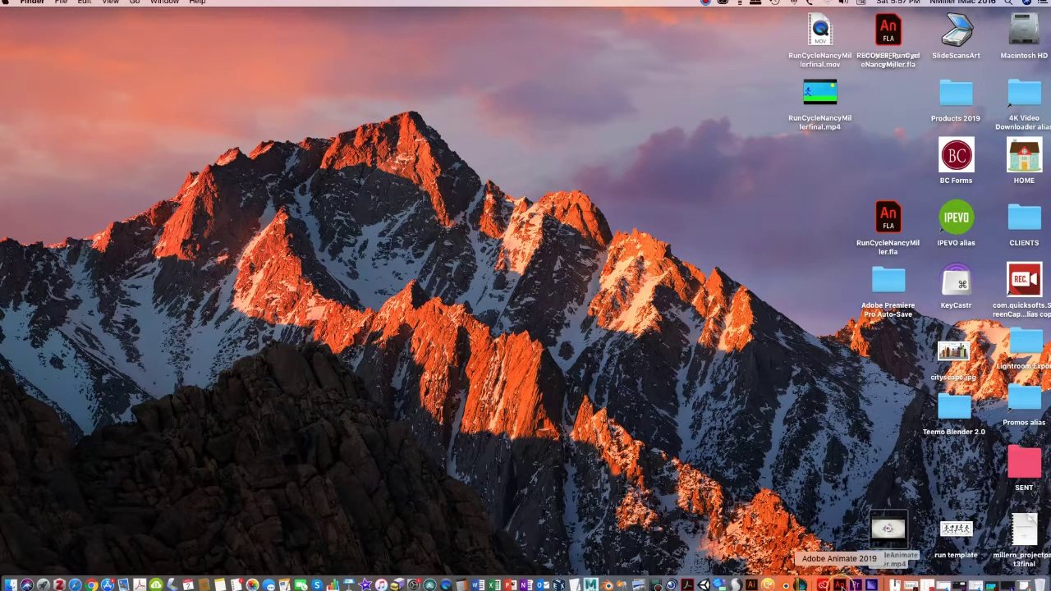
click(839, 585)
click(69, 3)
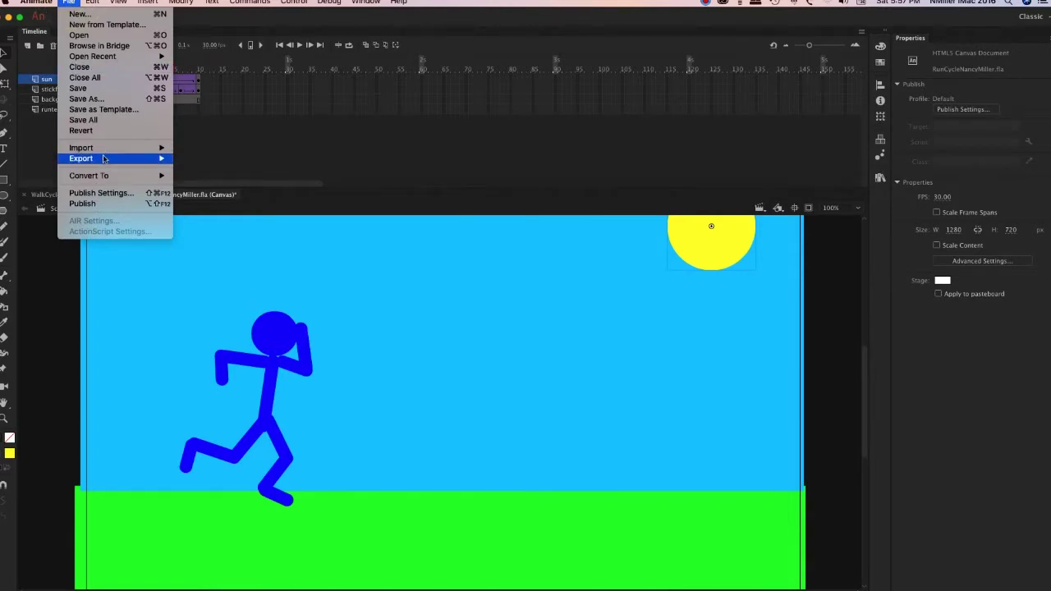
mouse_move(82, 158)
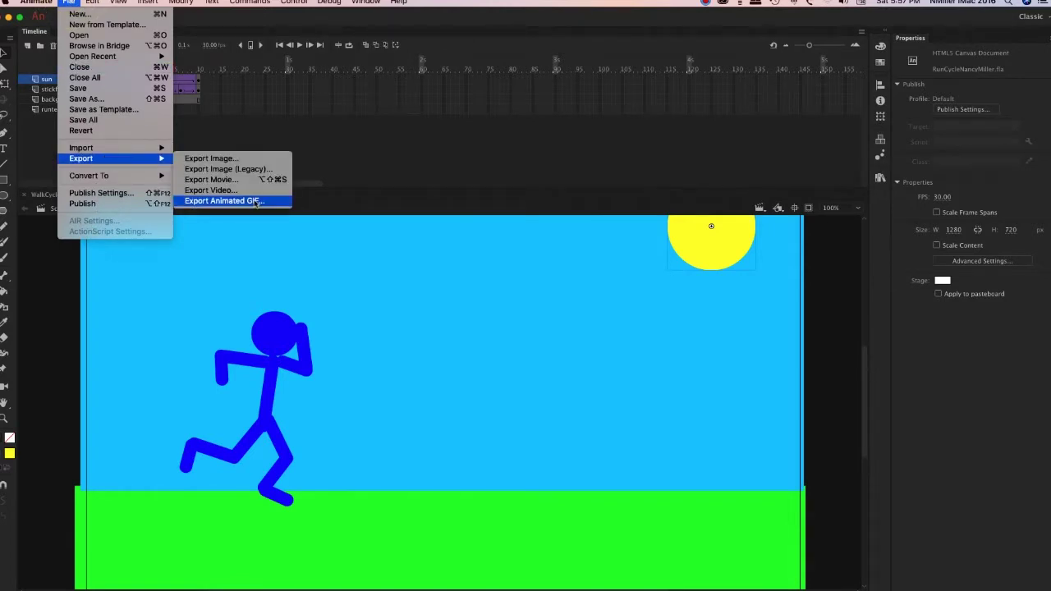
- Set the animated GIF export width to 720 px (720×405, looping Forever) and confirm with Done
click(253, 200)
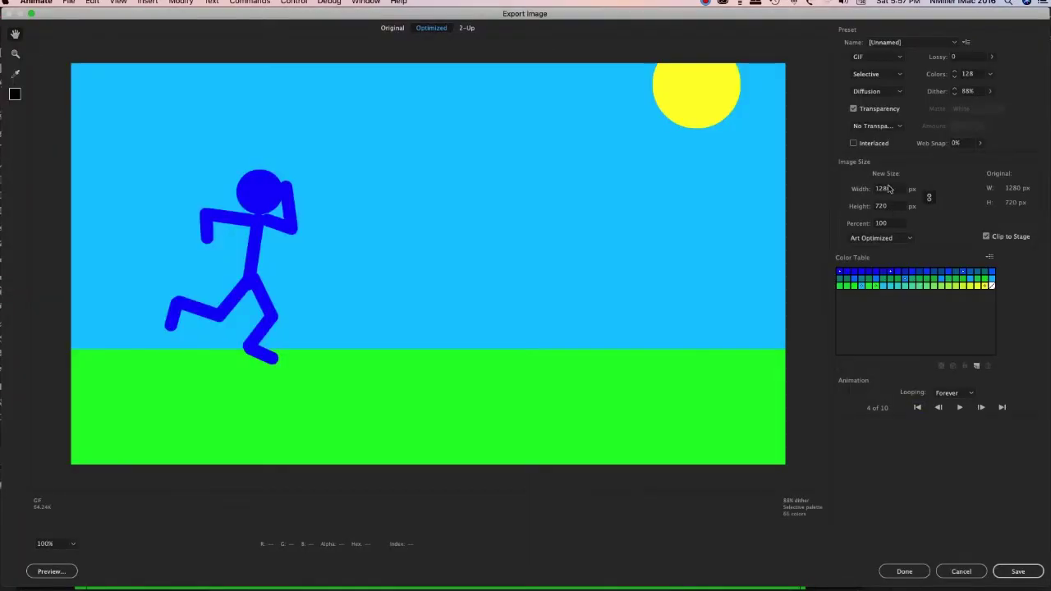
double_click(895, 189)
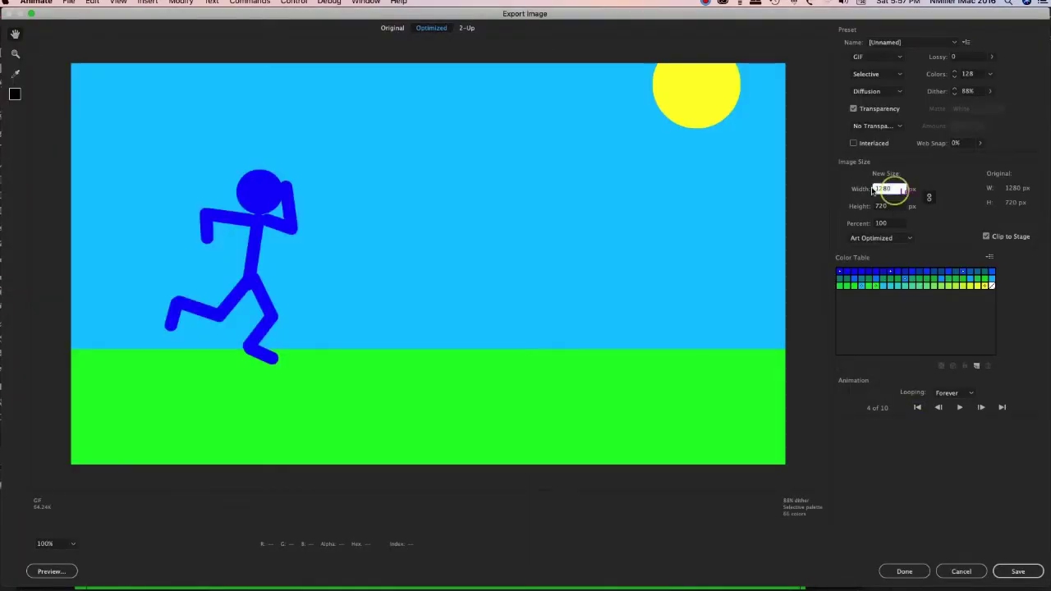
text(720)
click(894, 206)
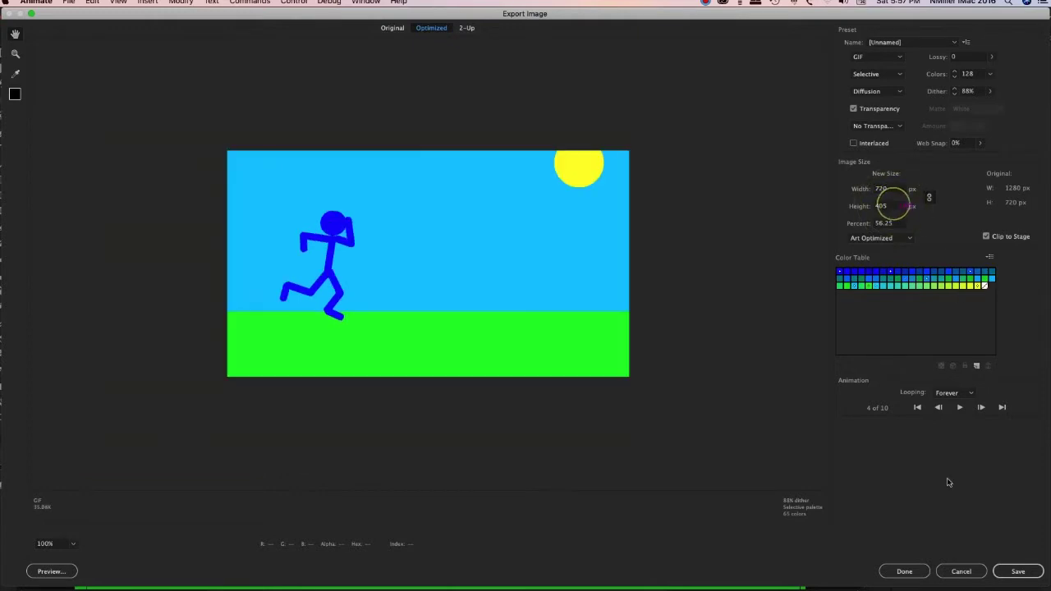
click(904, 571)
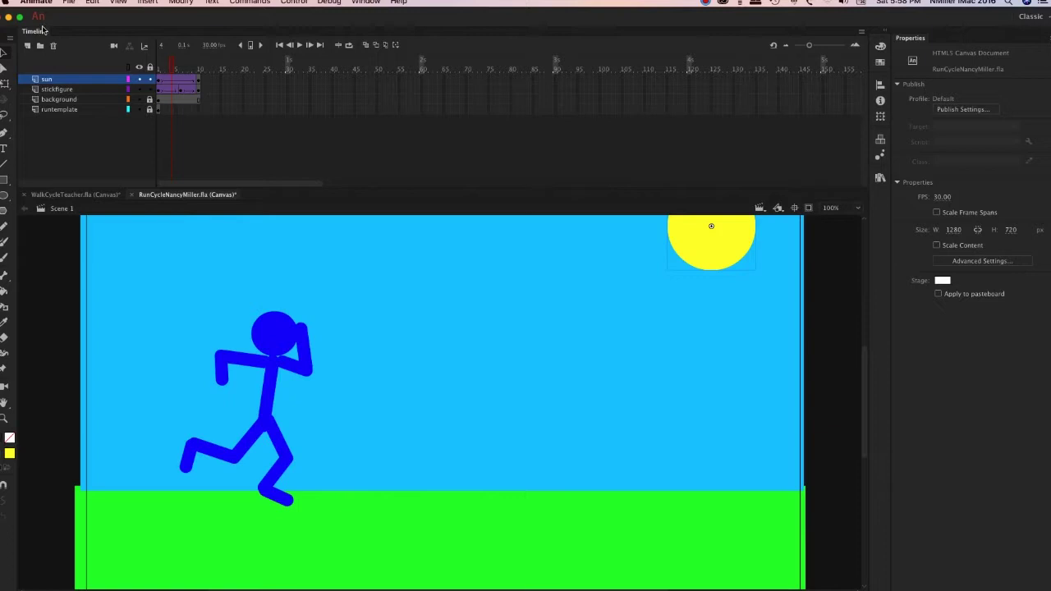
- Minimize Animate to check the exported MP4 on the desktop, then restore Animate's export options
click(10, 17)
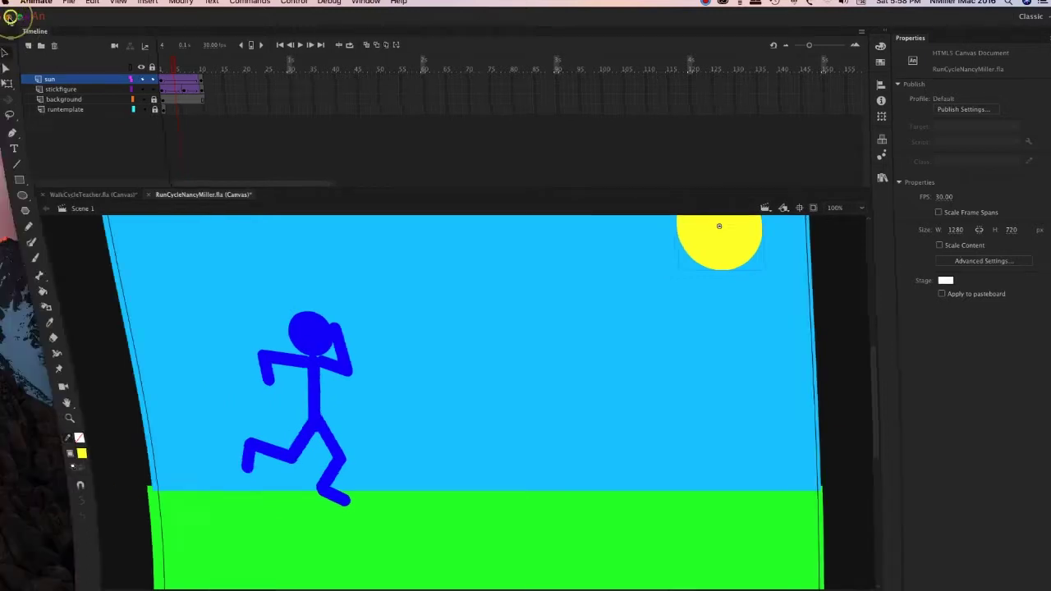
click(629, 199)
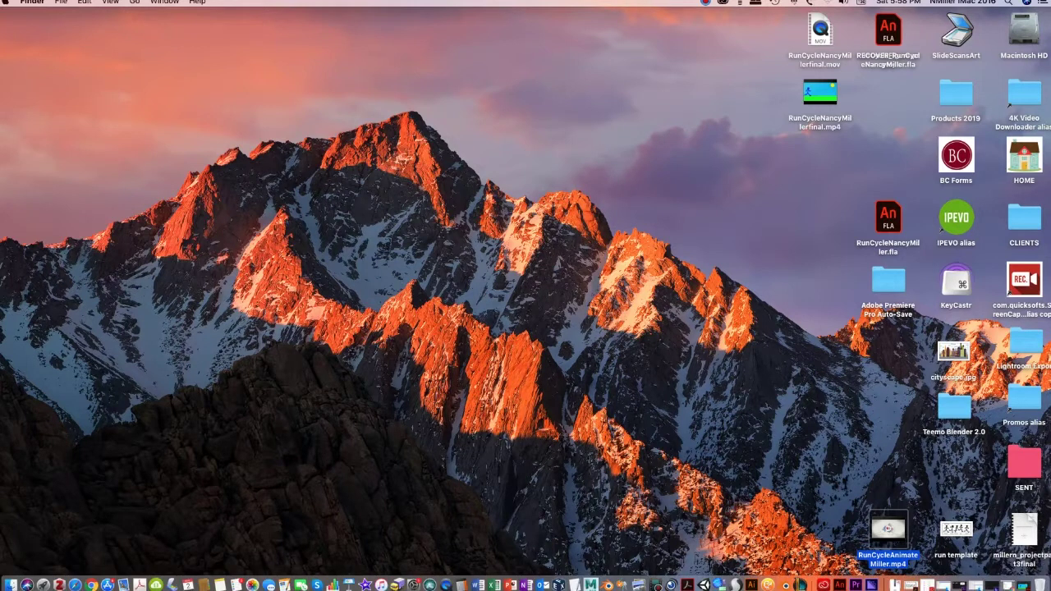
click(1026, 583)
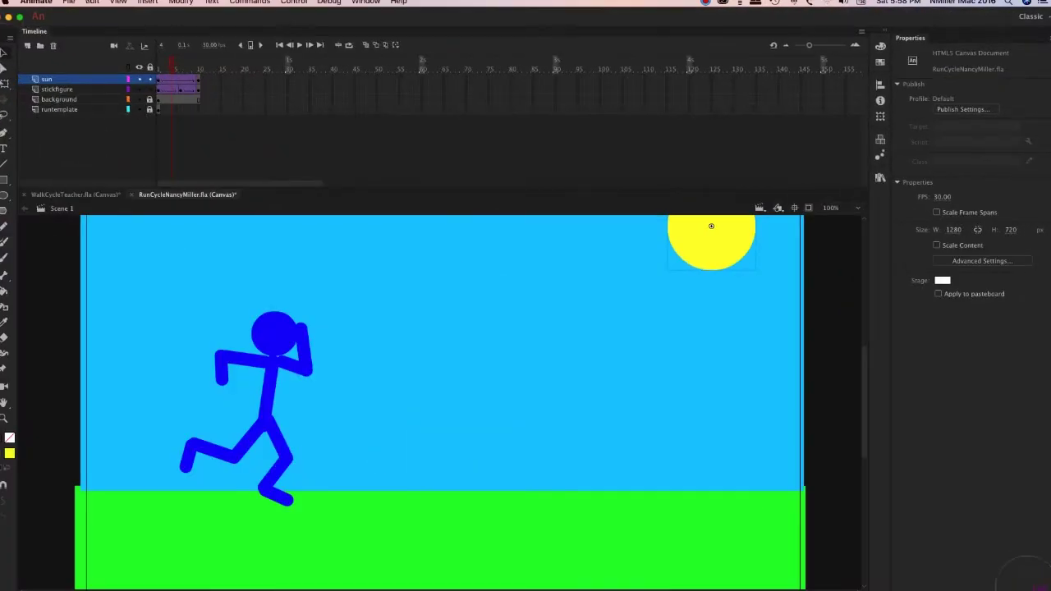
click(69, 2)
mouse_move(81, 158)
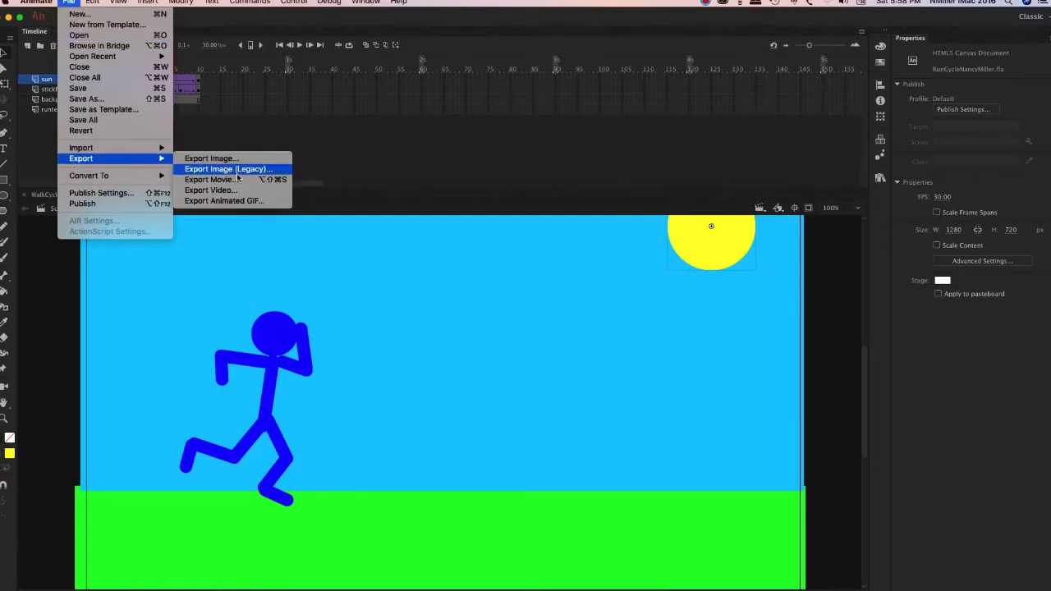
- Set the animated GIF export width to 720 px, giving 720×405
click(222, 200)
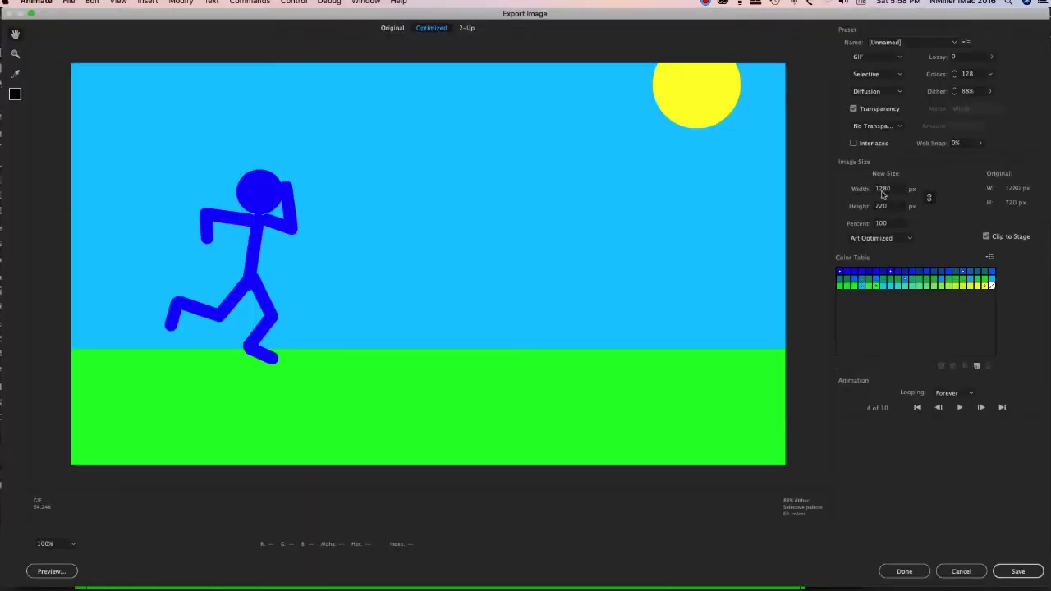
click(897, 189)
text(720)
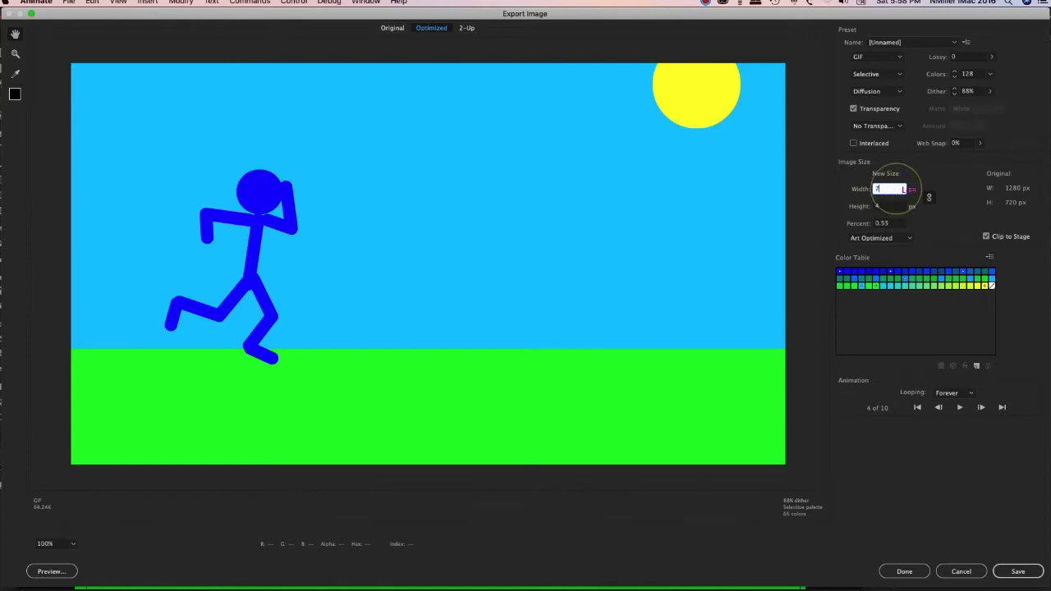
click(946, 437)
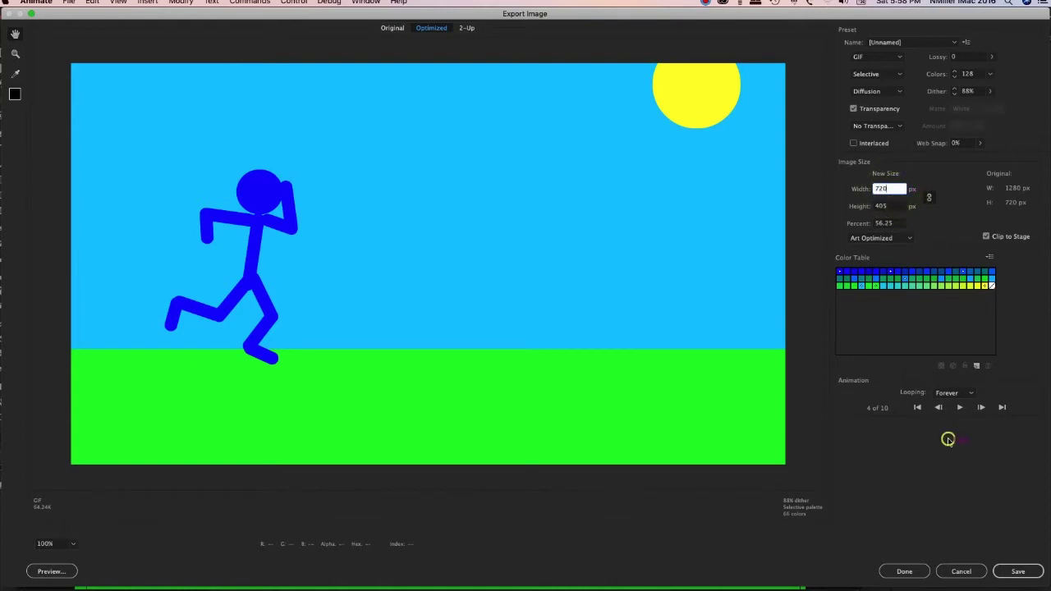
- Save the GIF to the Desktop with 'Final' added before the .gif extension
click(1019, 573)
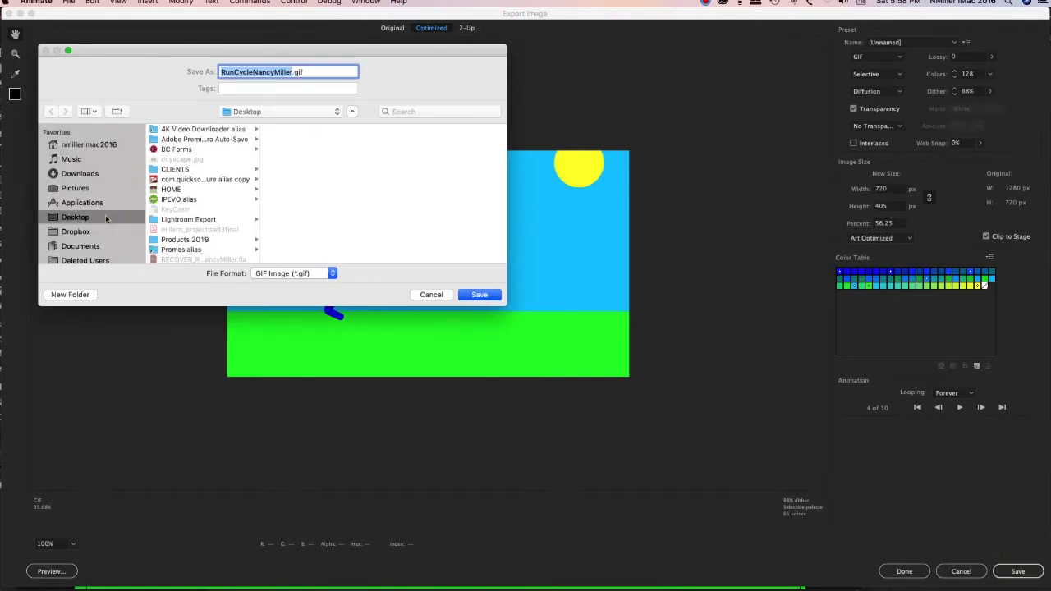
click(298, 72)
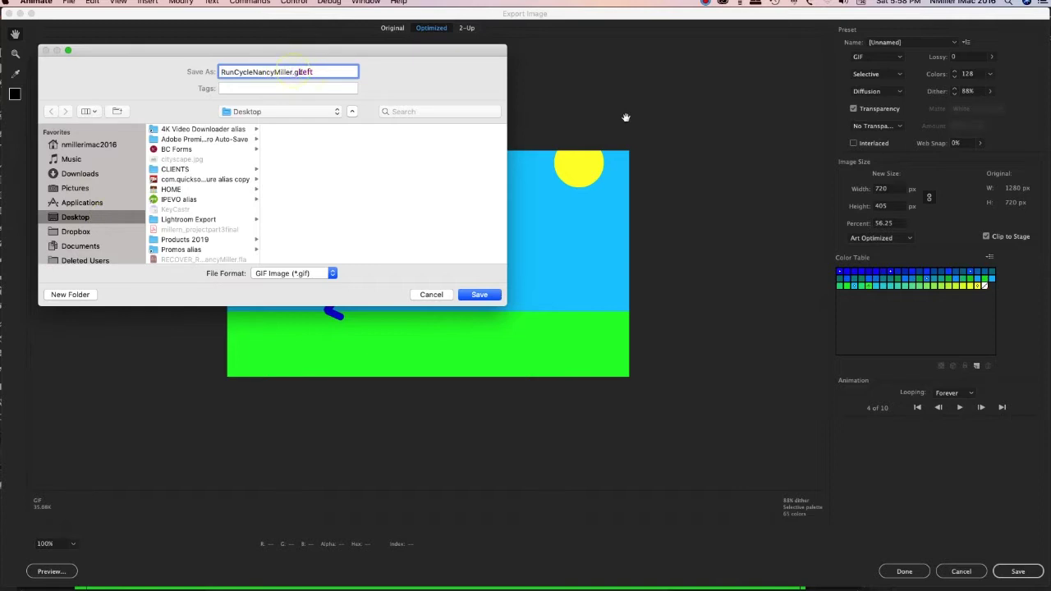
text(Final)
click(480, 294)
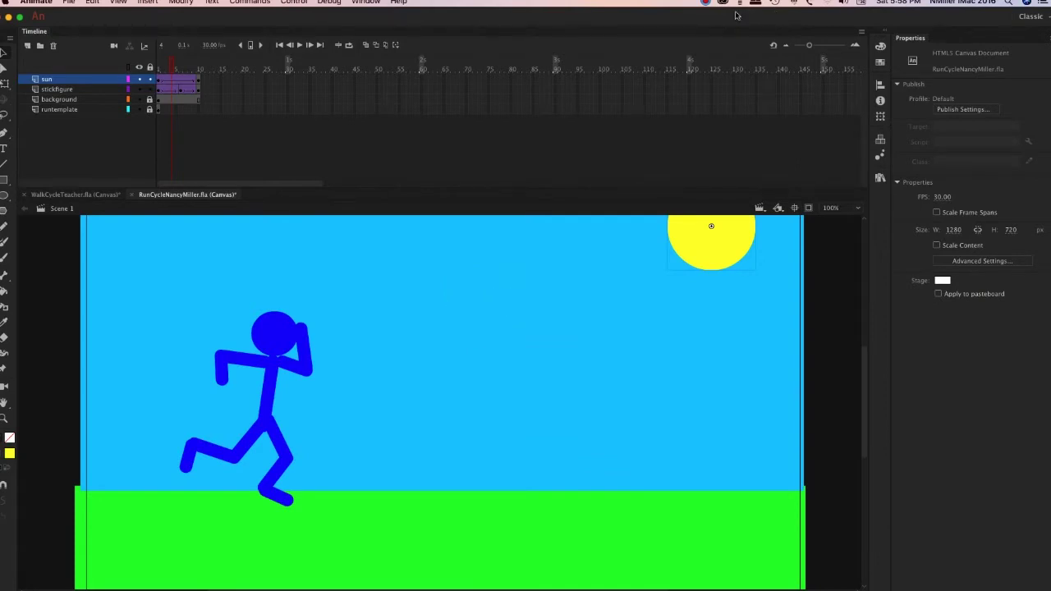
- Preview the run-cycle GIF by dragging it from the desktop into a new Chrome tab, then close that tab
click(19, 16)
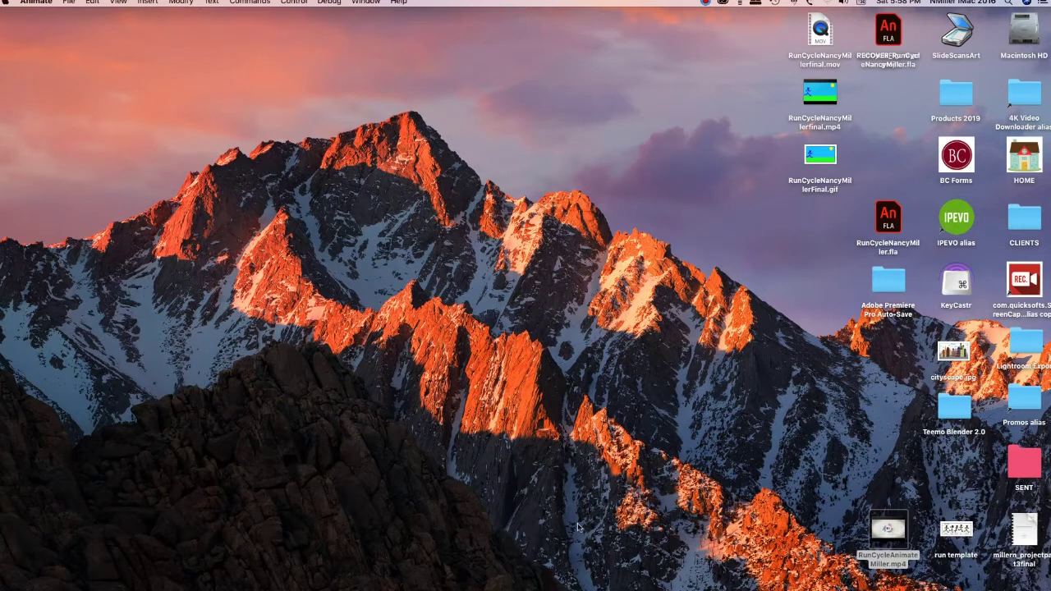
click(87, 576)
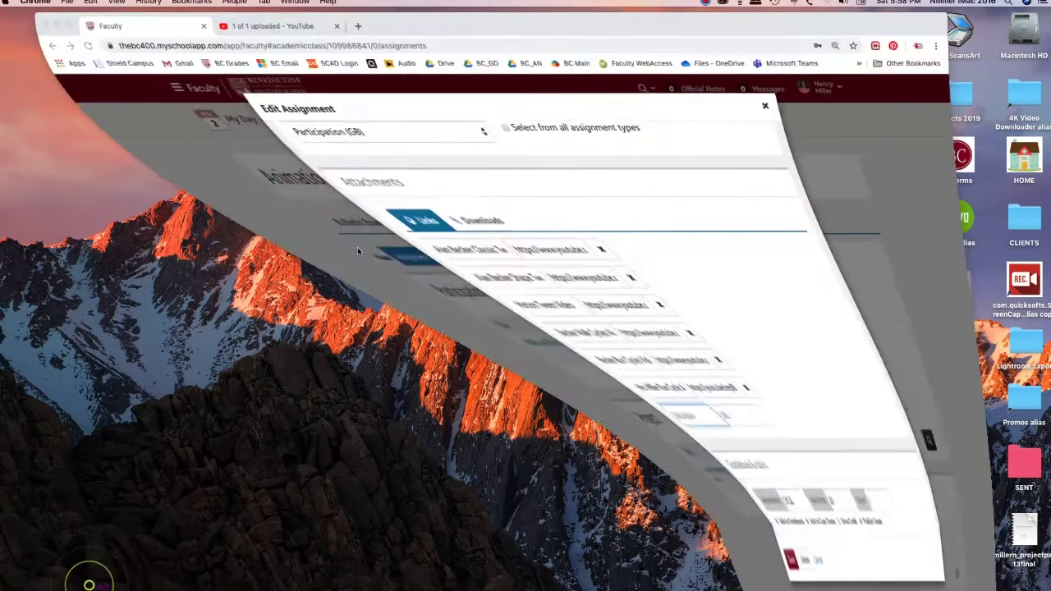
click(358, 25)
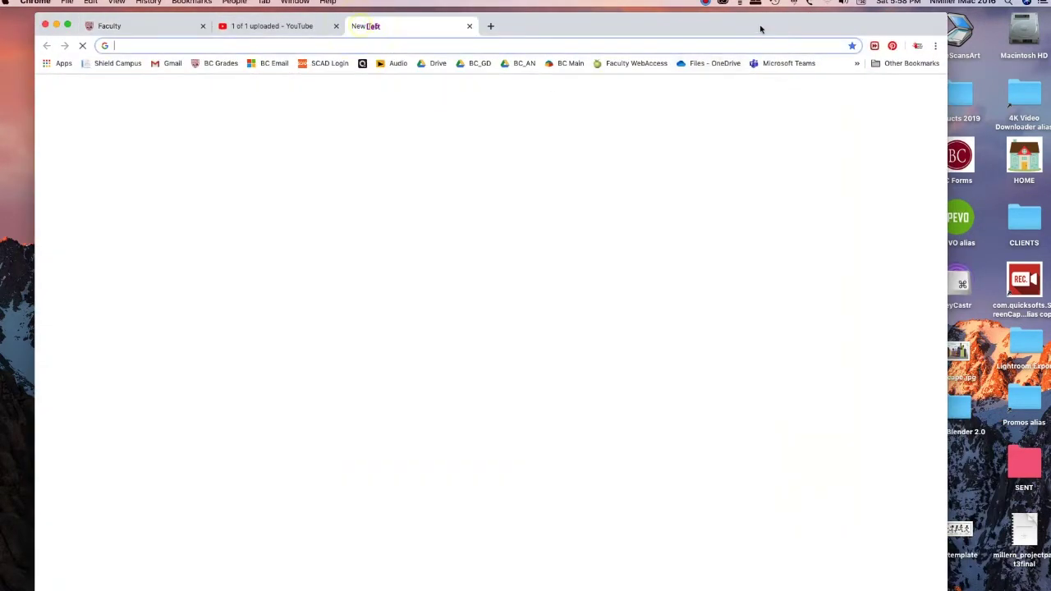
mouse_move(764, 27)
mouse_down()
mouse_move(525, 2)
mouse_move(591, 28)
mouse_up()
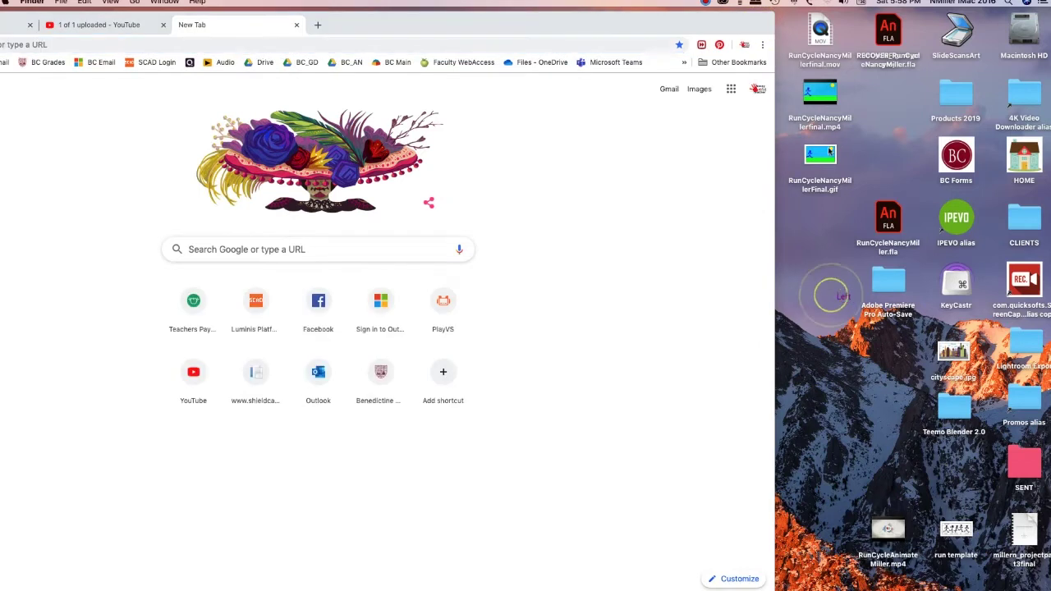
drag(820, 157, 681, 164)
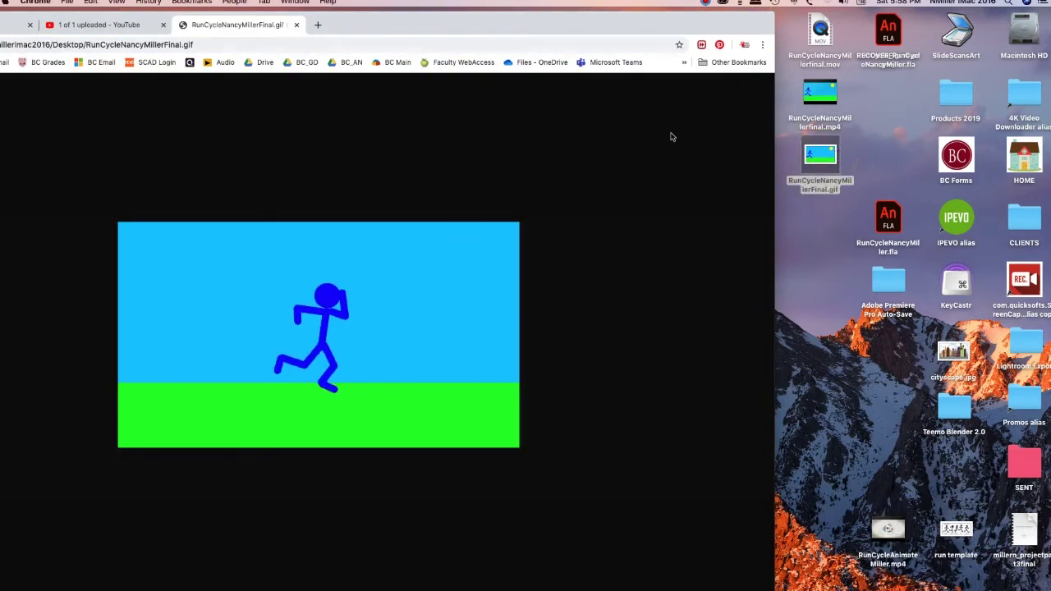
click(298, 25)
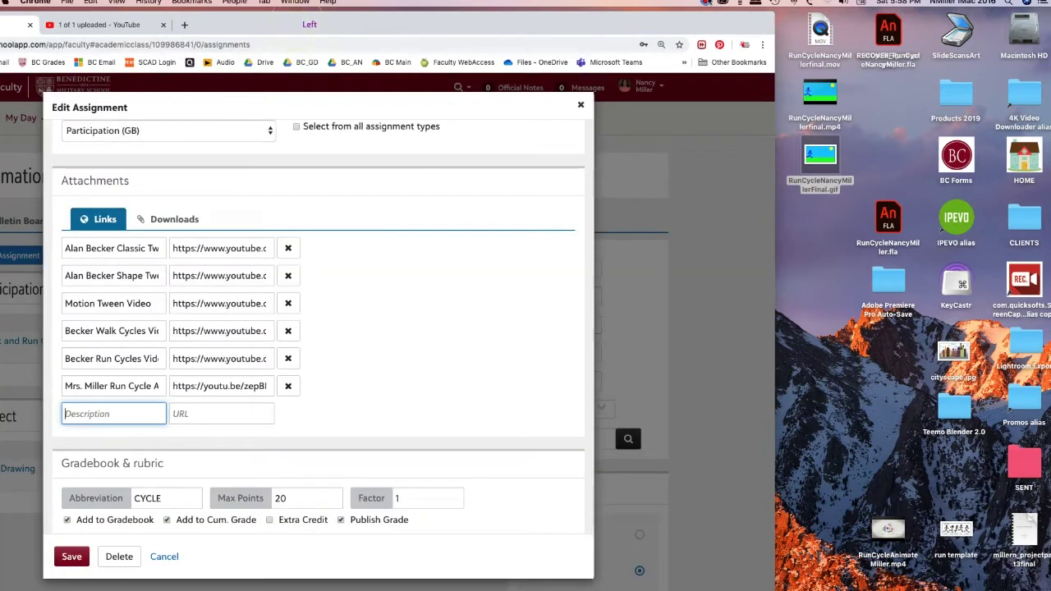